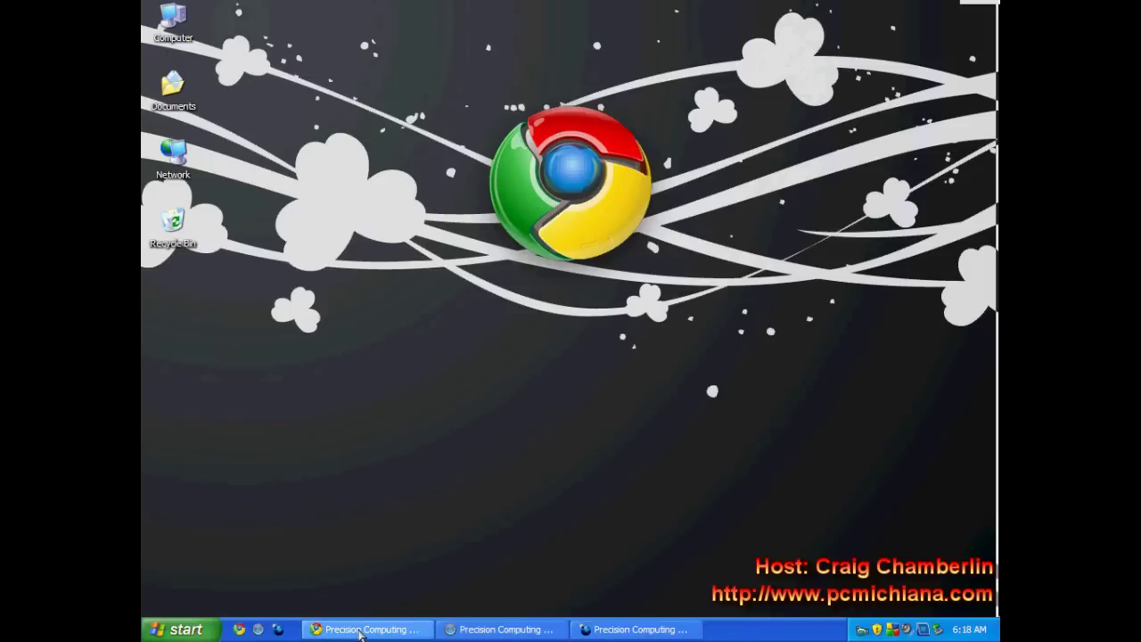
Restore Safari on the pcmichiana.com page, scroll it, and show the twelve-thumbnail Top Sites grid
mouse_move(995, 307)
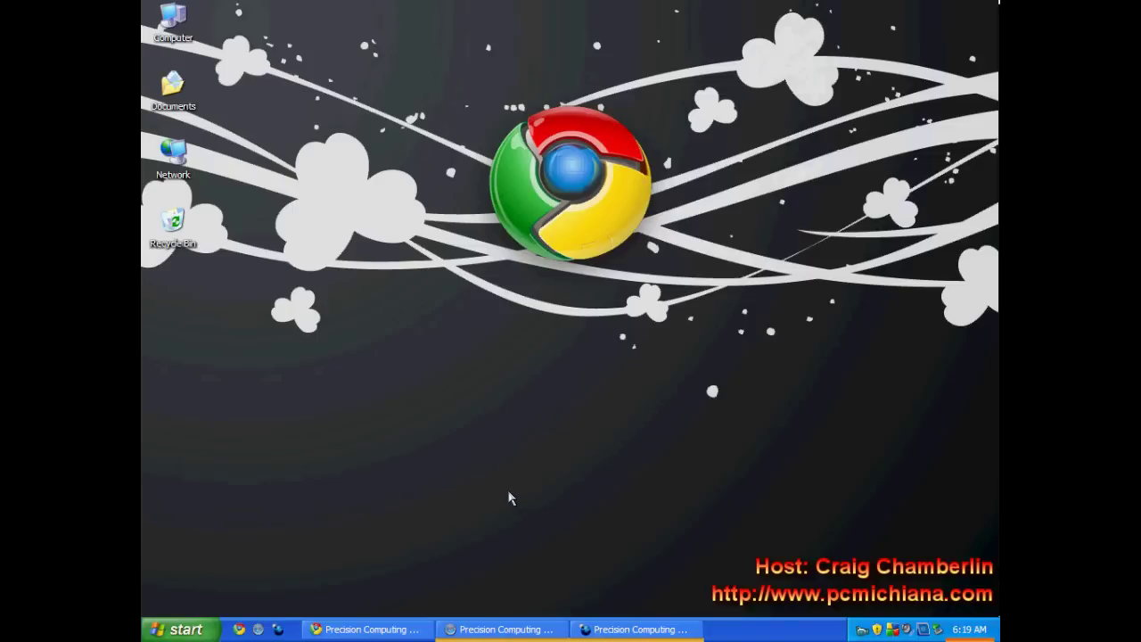
click(686, 629)
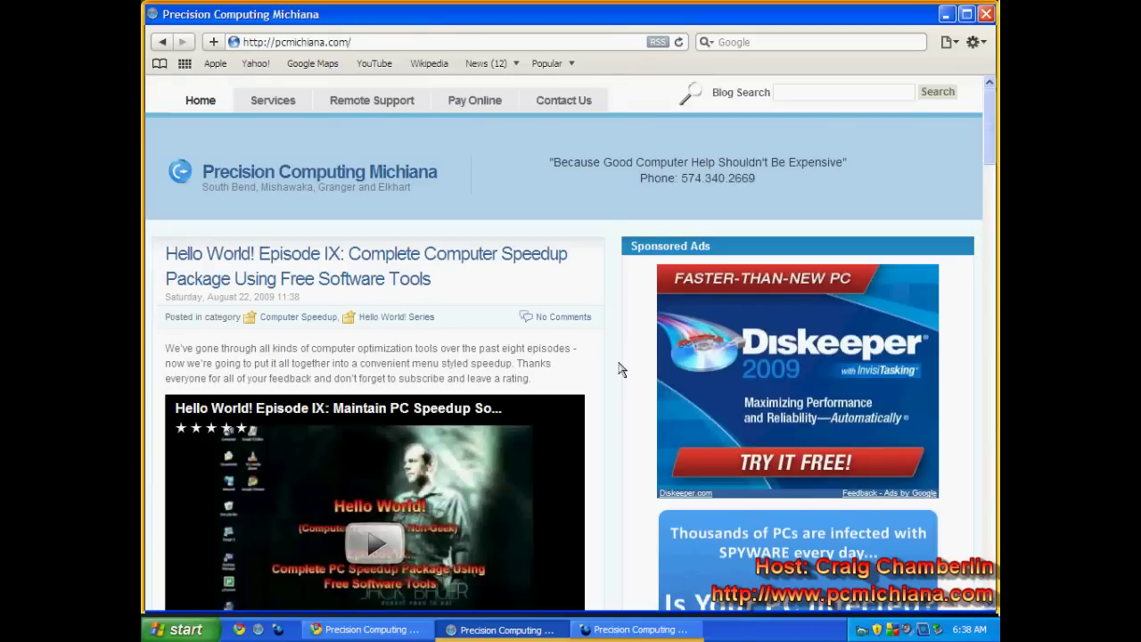
scroll(629, 367, down, 4)
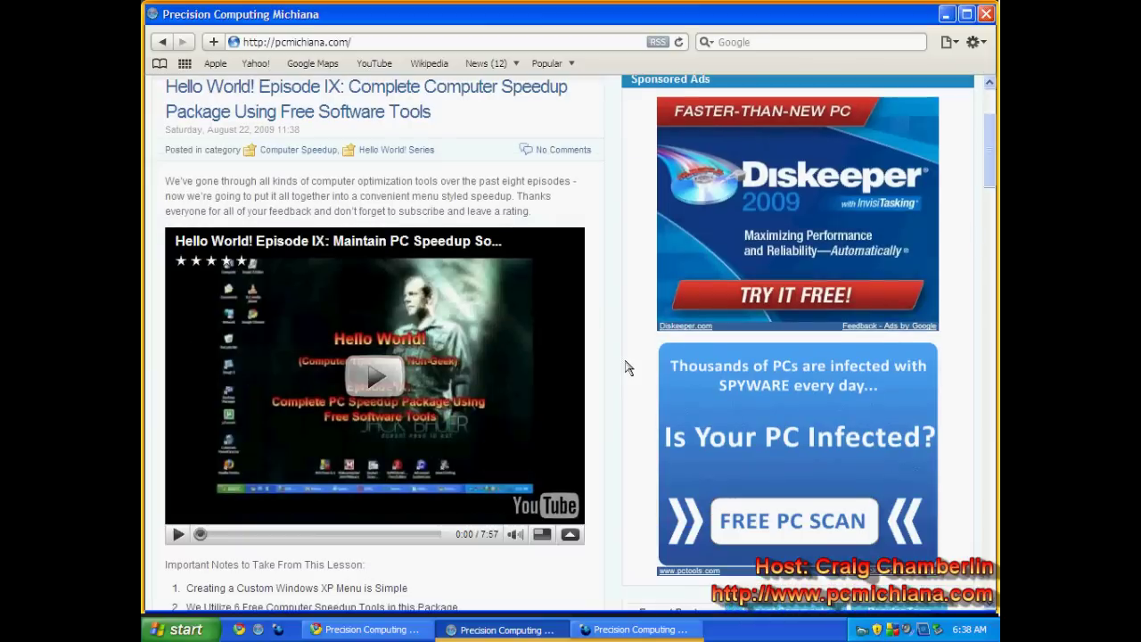
scroll(629, 367, up, 4)
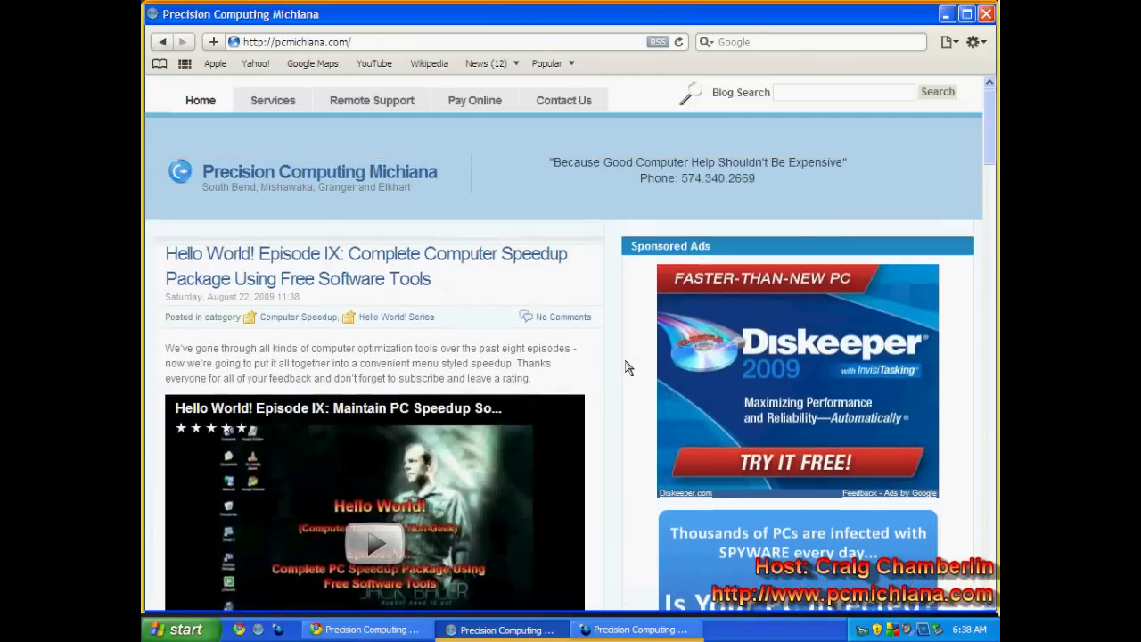
click(188, 70)
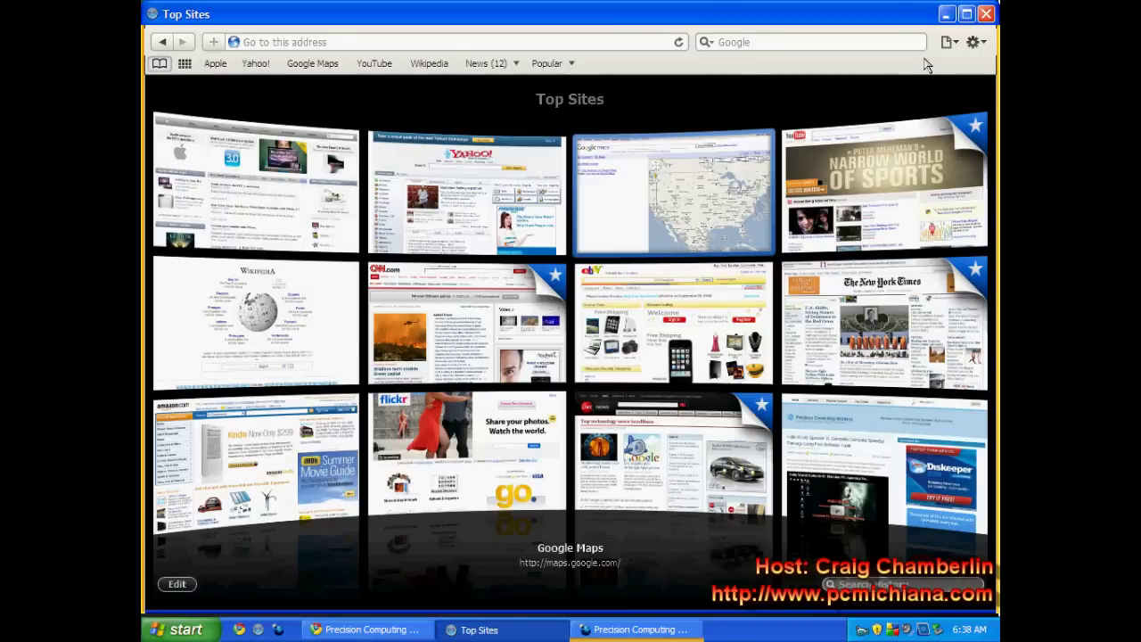
Open Safari's History view and a Top Sites tab, then go back to History
key(ctrl+h)
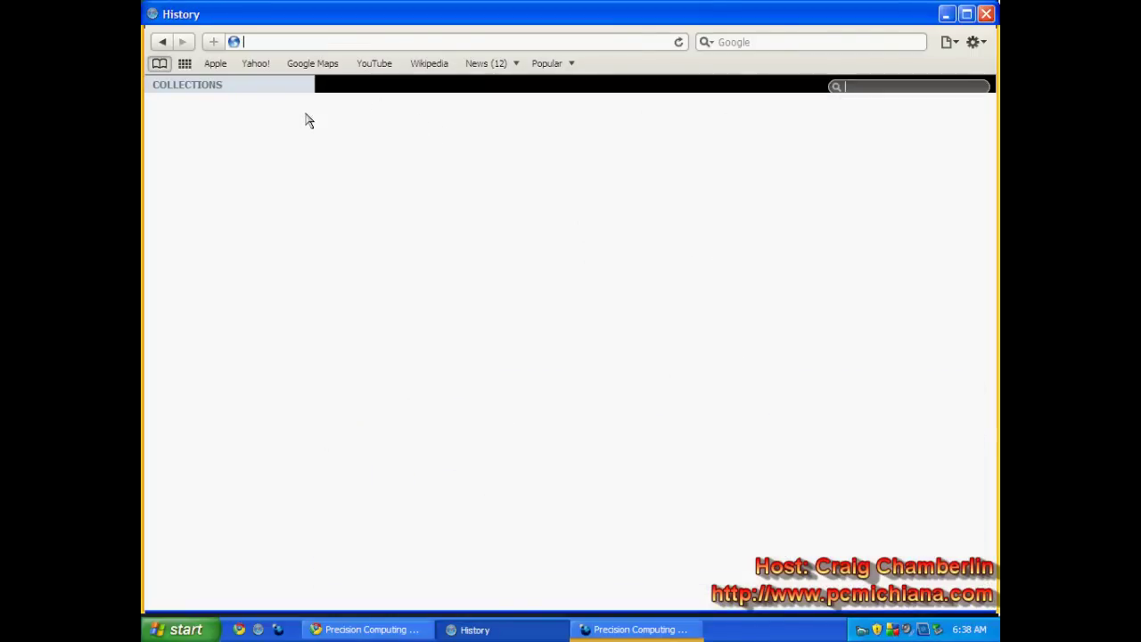
key(ctrl+t)
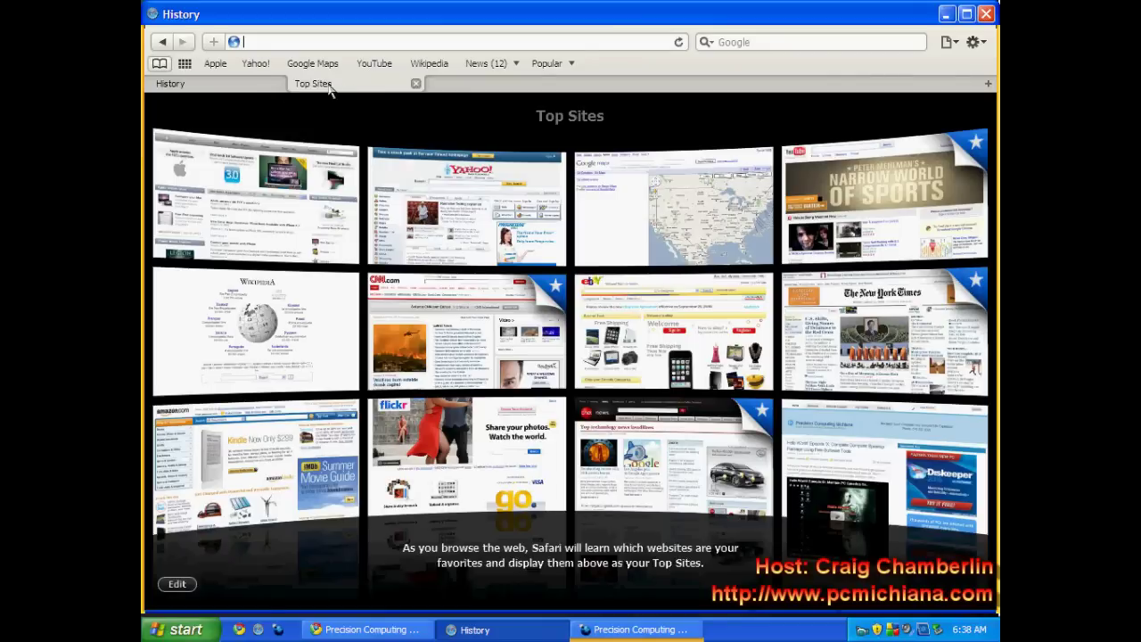
key(ctrl+h)
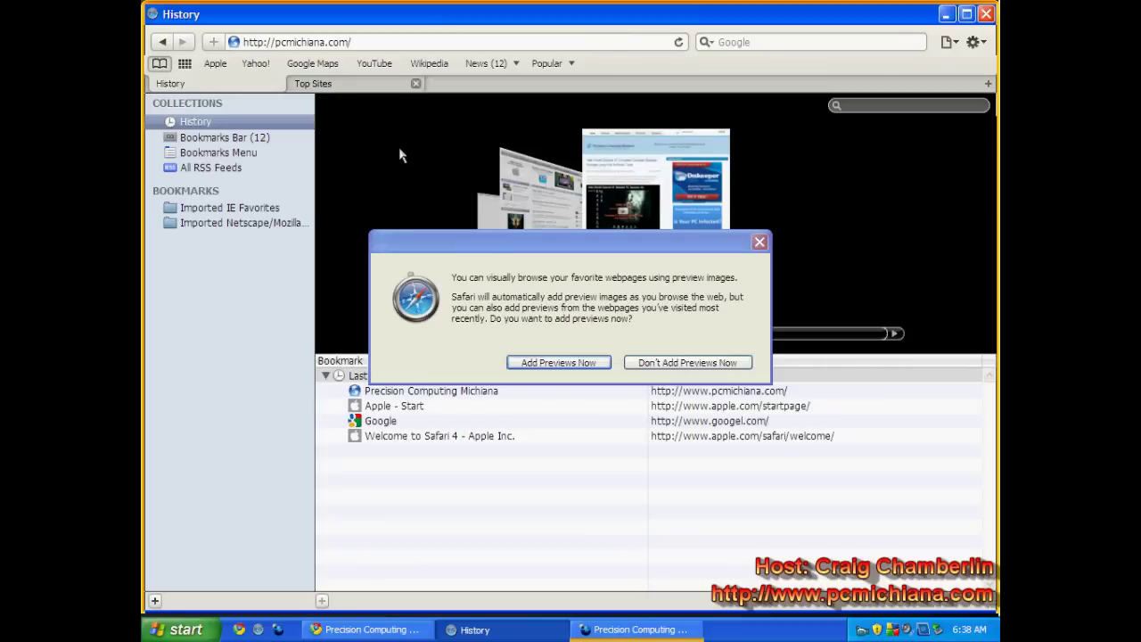
Dismiss the add-previews prompt, return to Top Sites, and bring Minefield forward on WordPress Add New Link
click(758, 241)
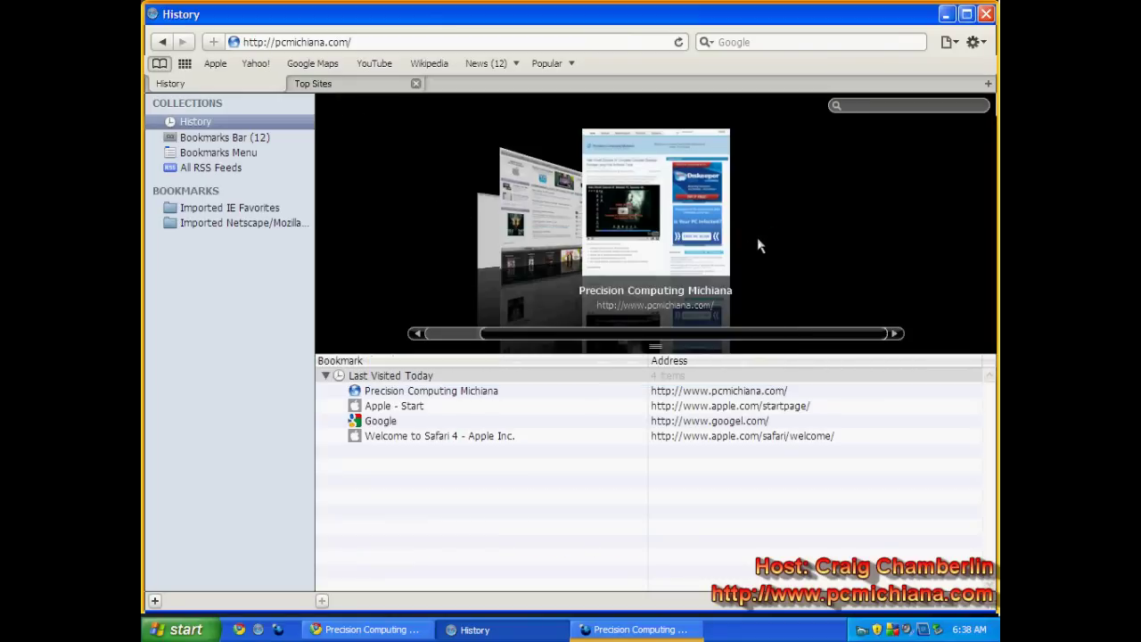
click(314, 83)
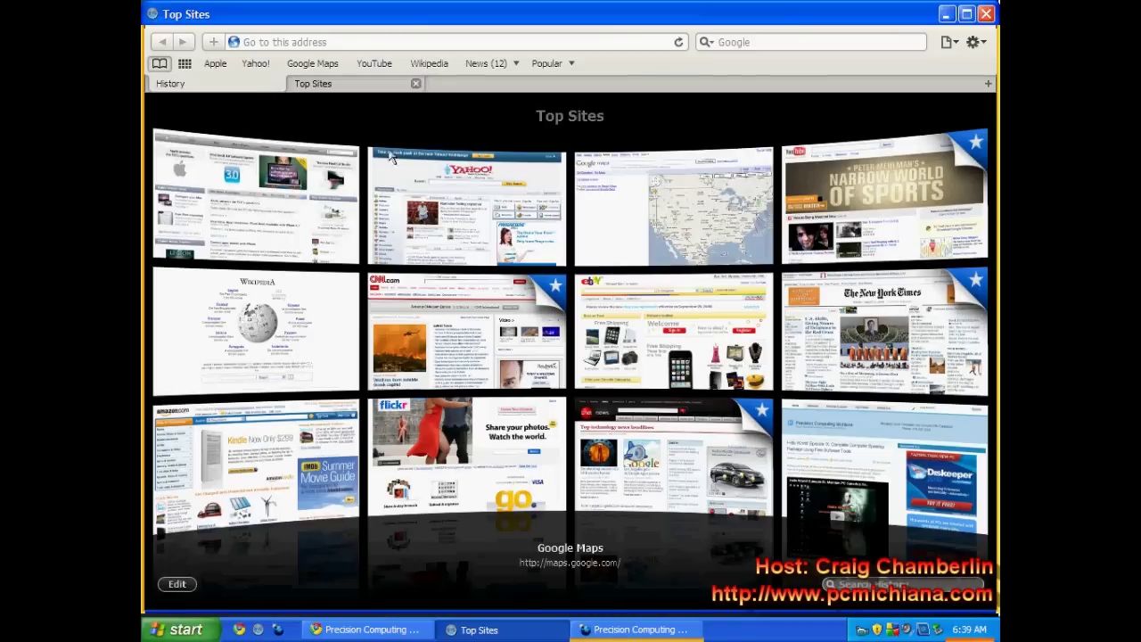
click(270, 47)
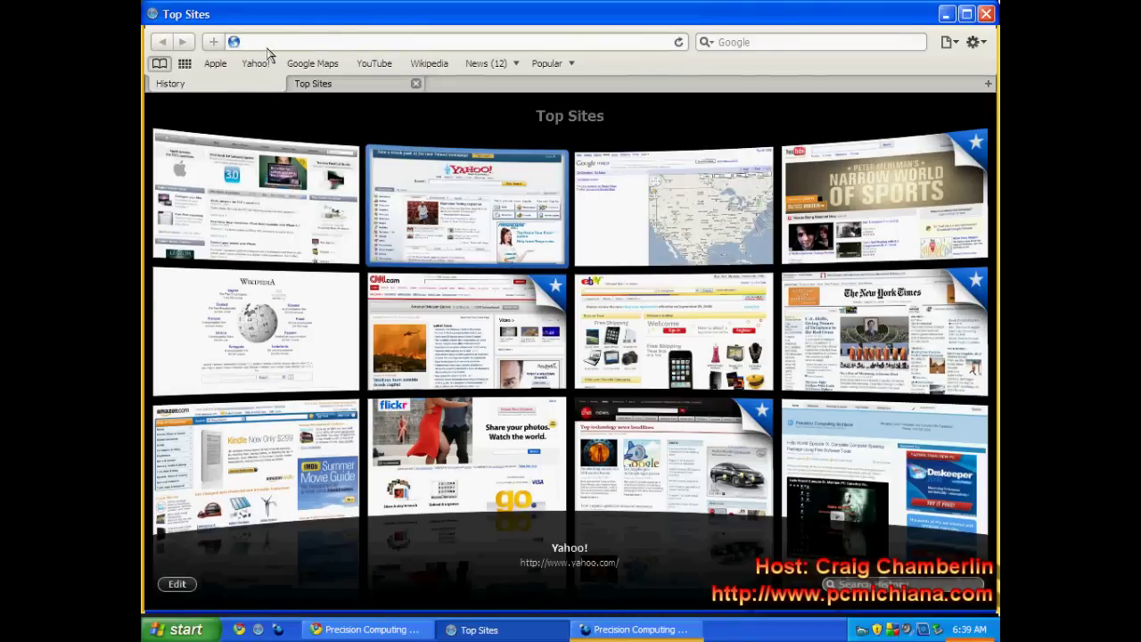
click(373, 631)
Show Minefield on the pcmichiana.com home page, scroll it, then minimize it to the desktop
click(635, 629)
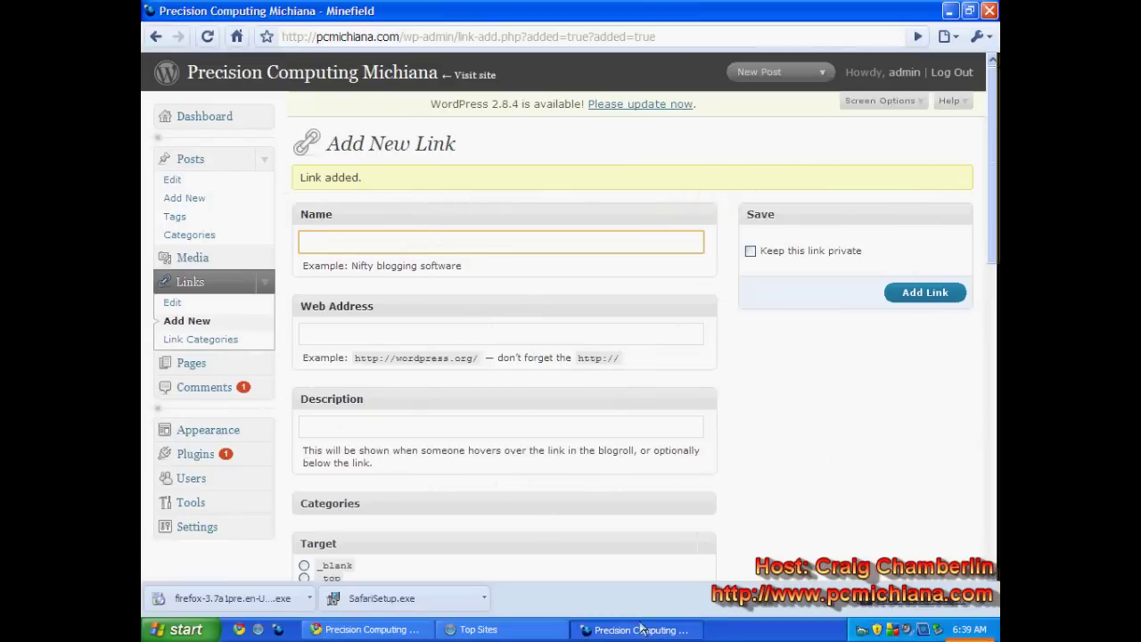
scroll(606, 484, down, 10)
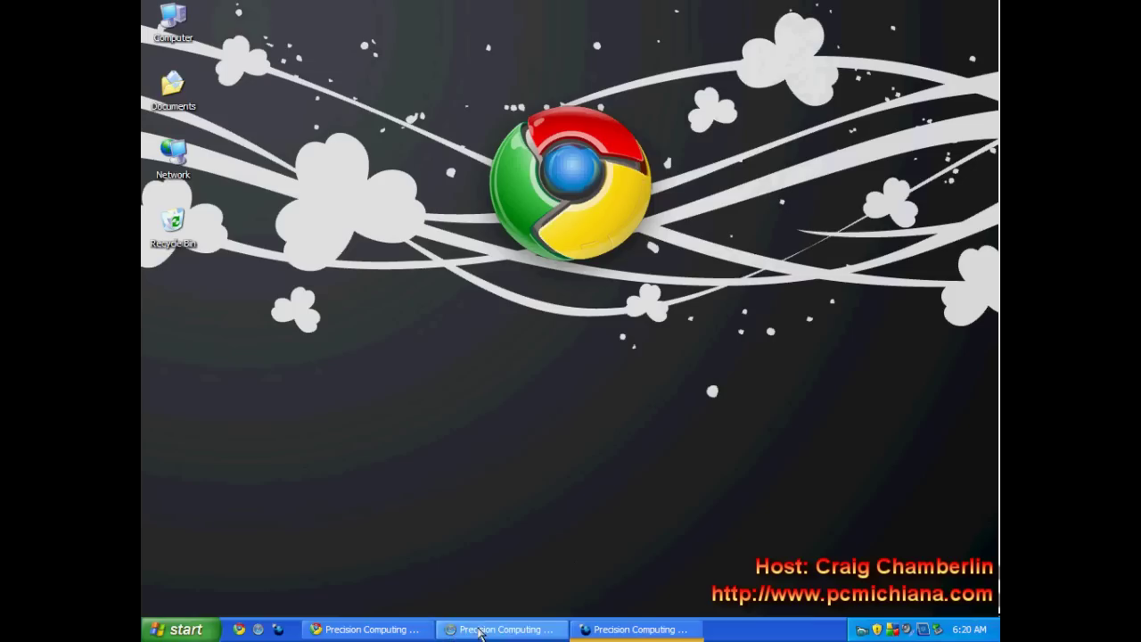
click(481, 629)
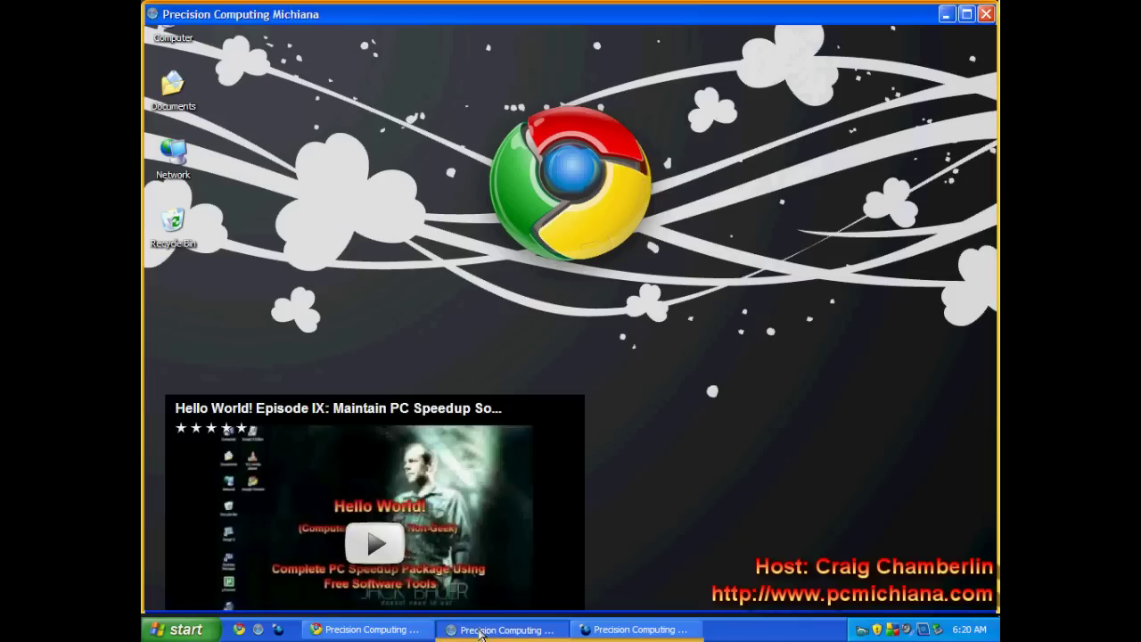
click(481, 629)
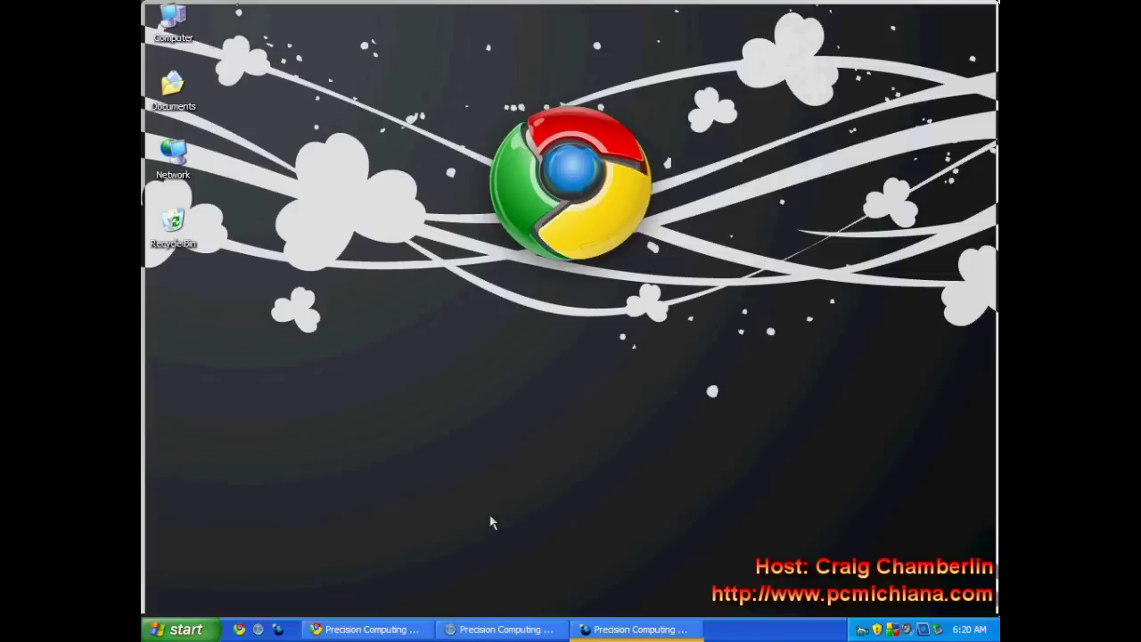
click(627, 629)
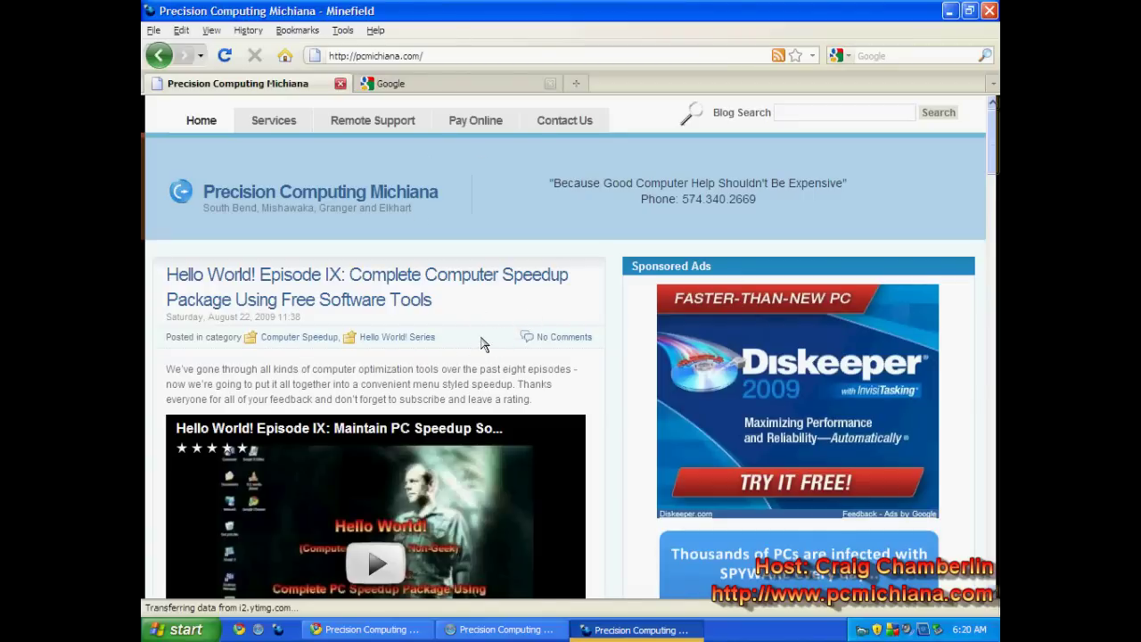
click(949, 10)
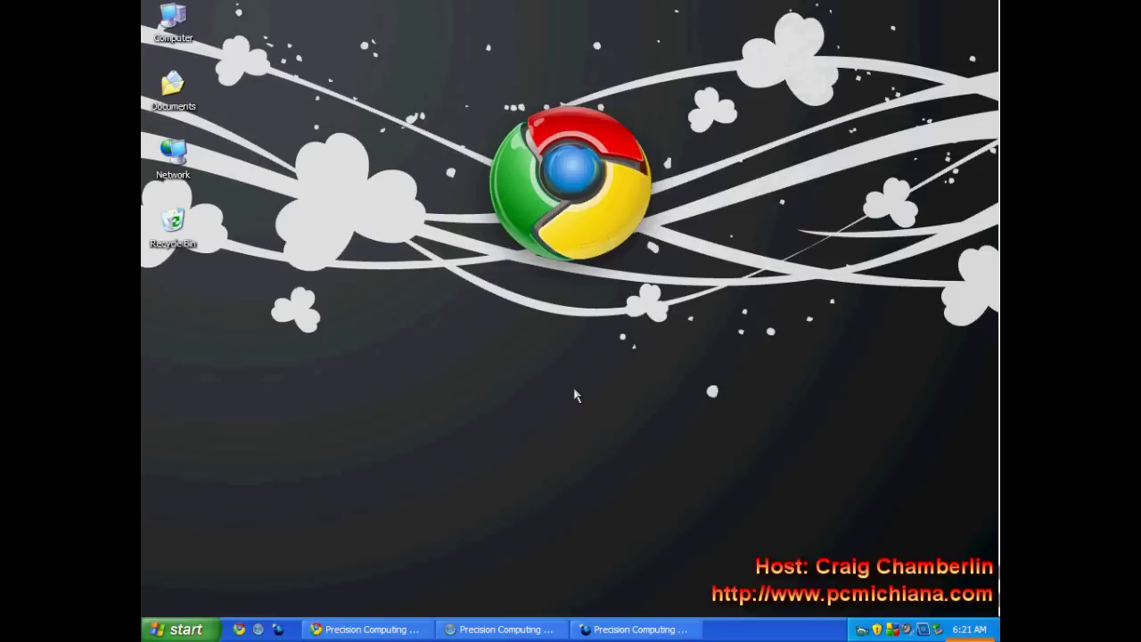
Restore Chrome on the Precision Computing Michiana home page and scroll through it
click(370, 629)
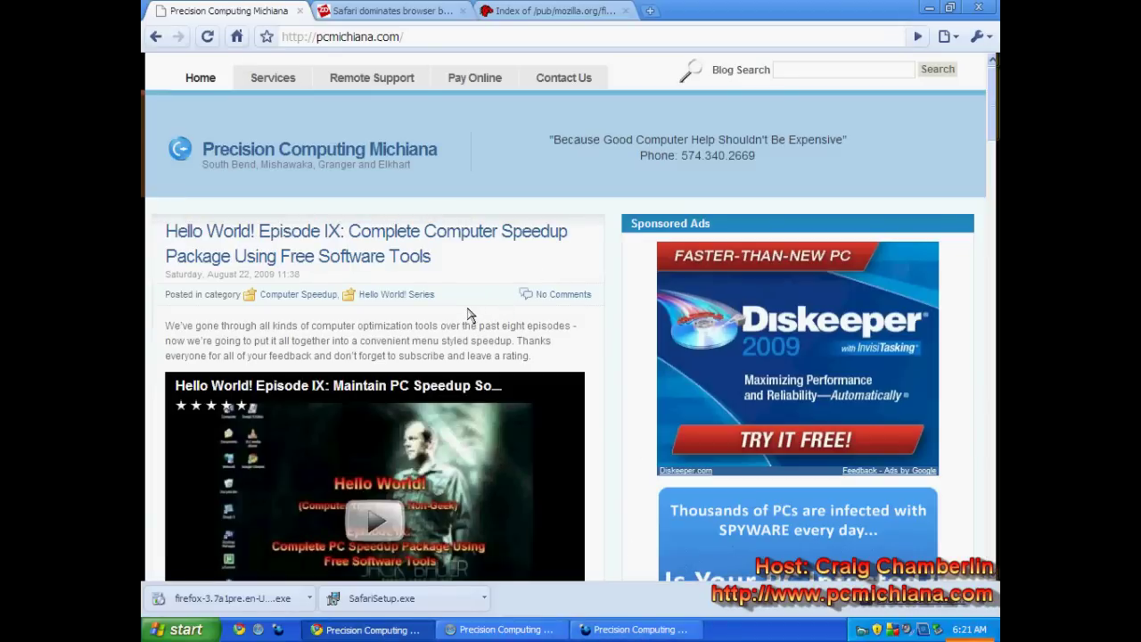
scroll(469, 314, down, 1)
scroll(469, 315, down, 3)
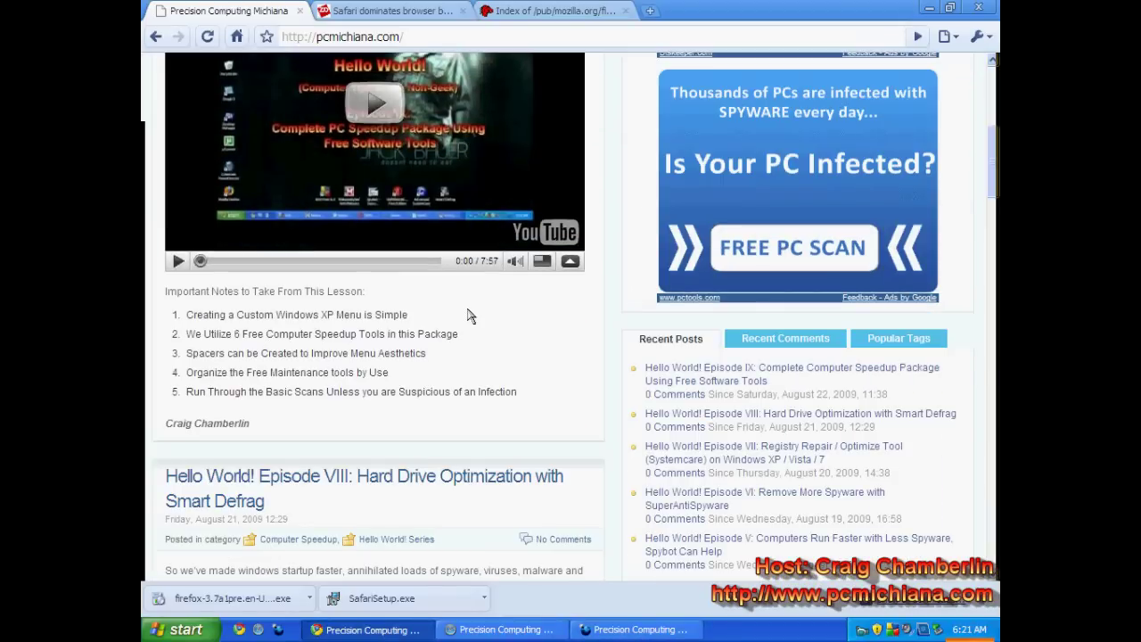
scroll(470, 314, up, 3)
scroll(463, 329, up, 2)
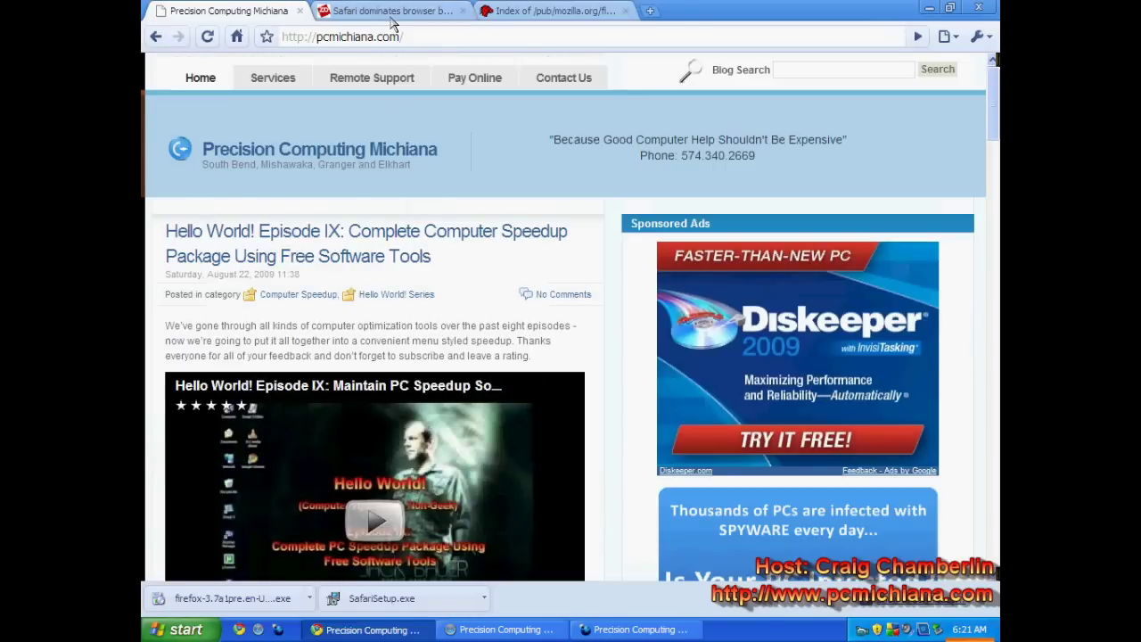
Cycle through the ZDNet and Mozilla nightly tabs, ending on 'Safari dominates browser benchmarks'
click(392, 10)
click(611, 16)
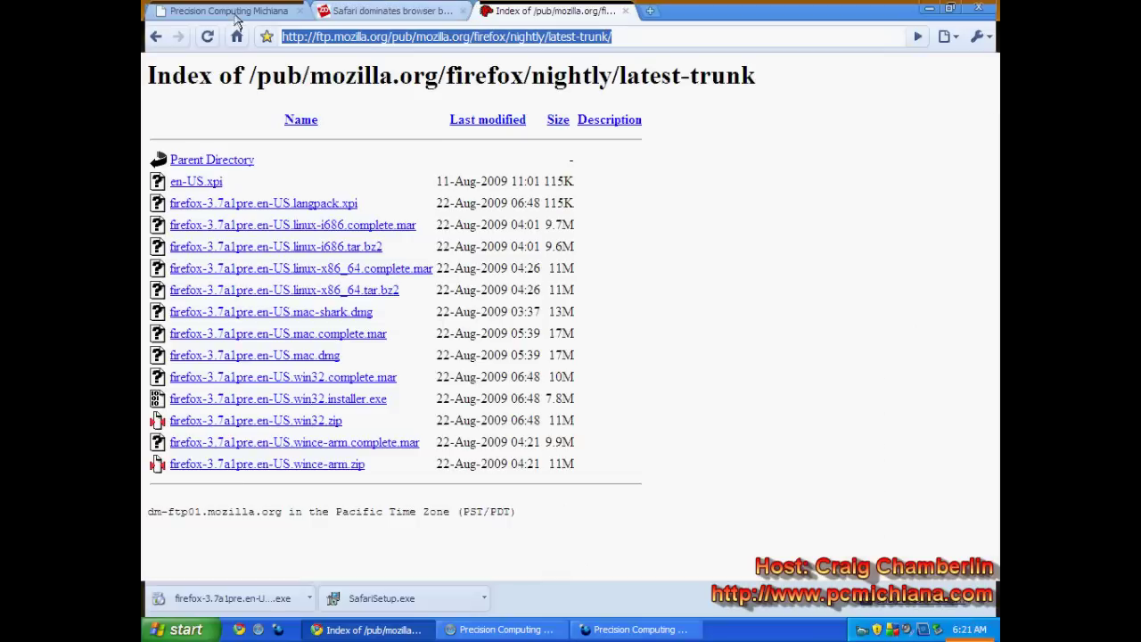
click(230, 12)
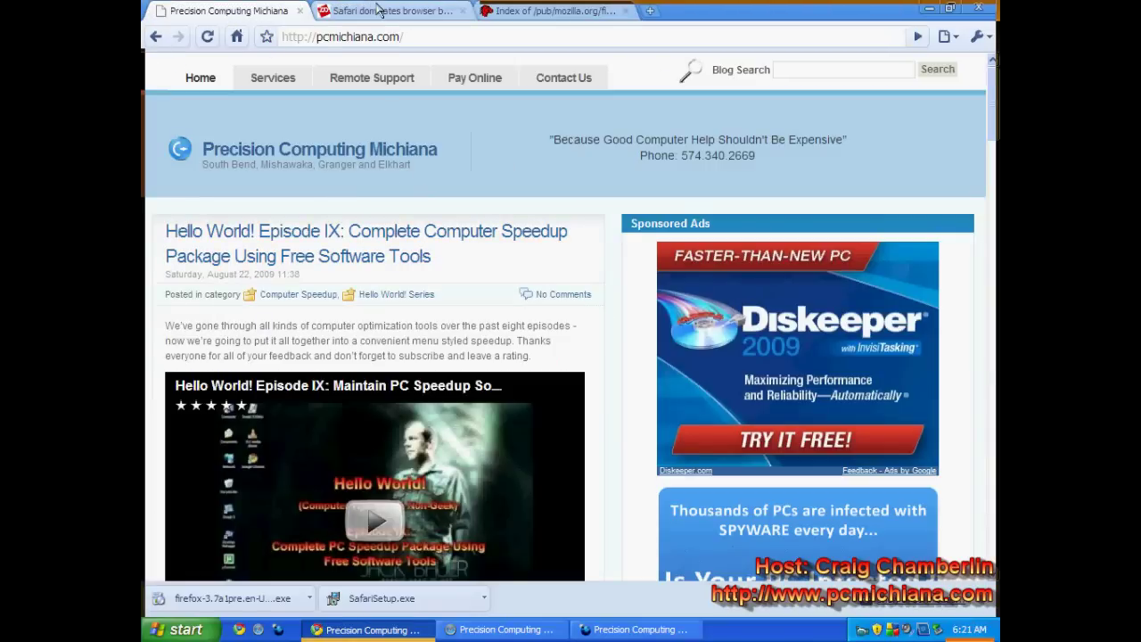
click(378, 12)
click(552, 13)
click(230, 10)
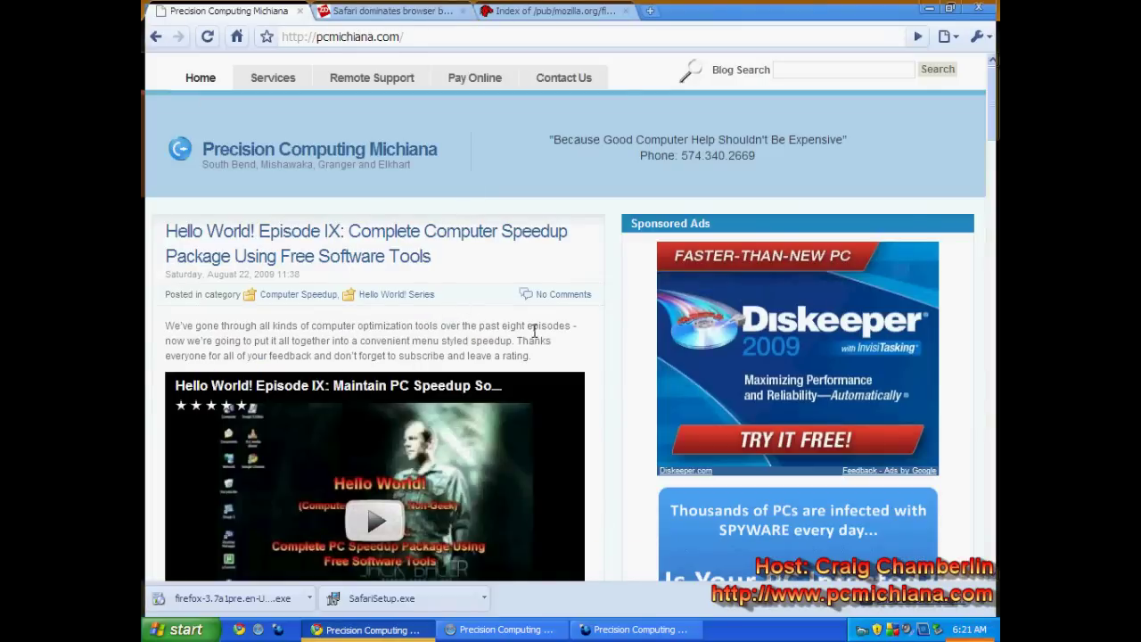
scroll(588, 325, down, 3)
scroll(588, 325, up, 3)
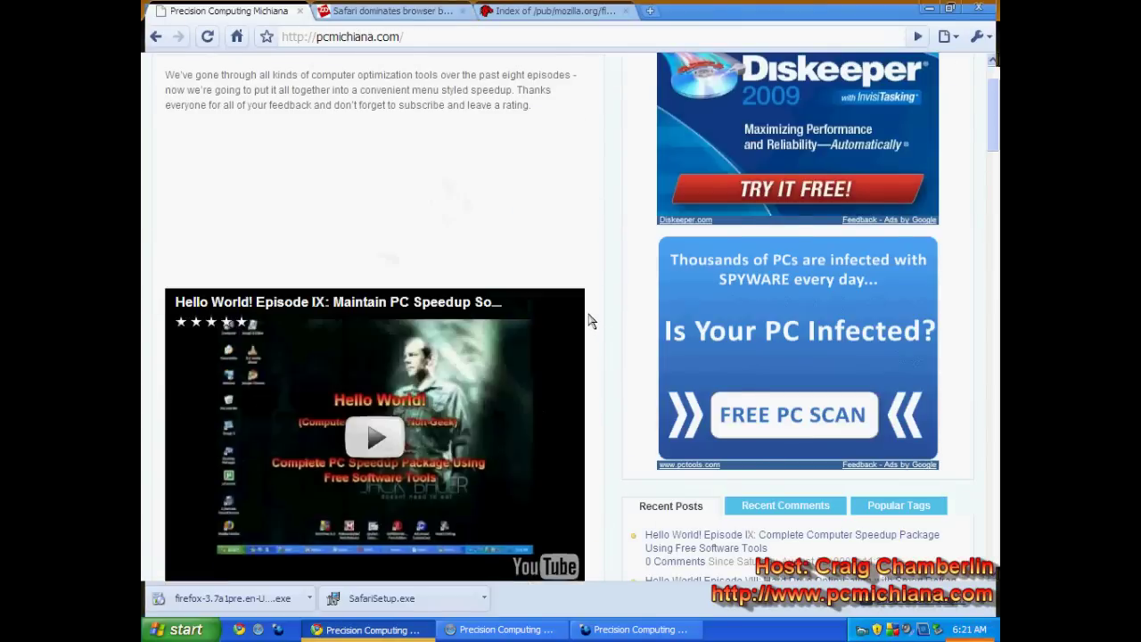
click(332, 13)
scroll(410, 419, down, 2)
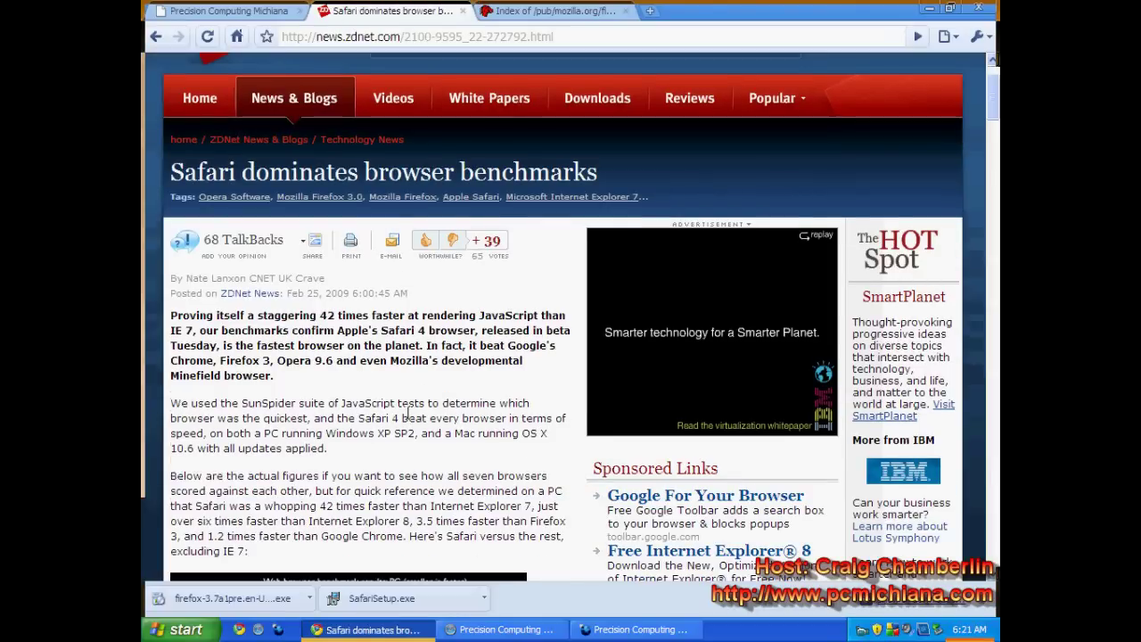
scroll(405, 410, down, 4)
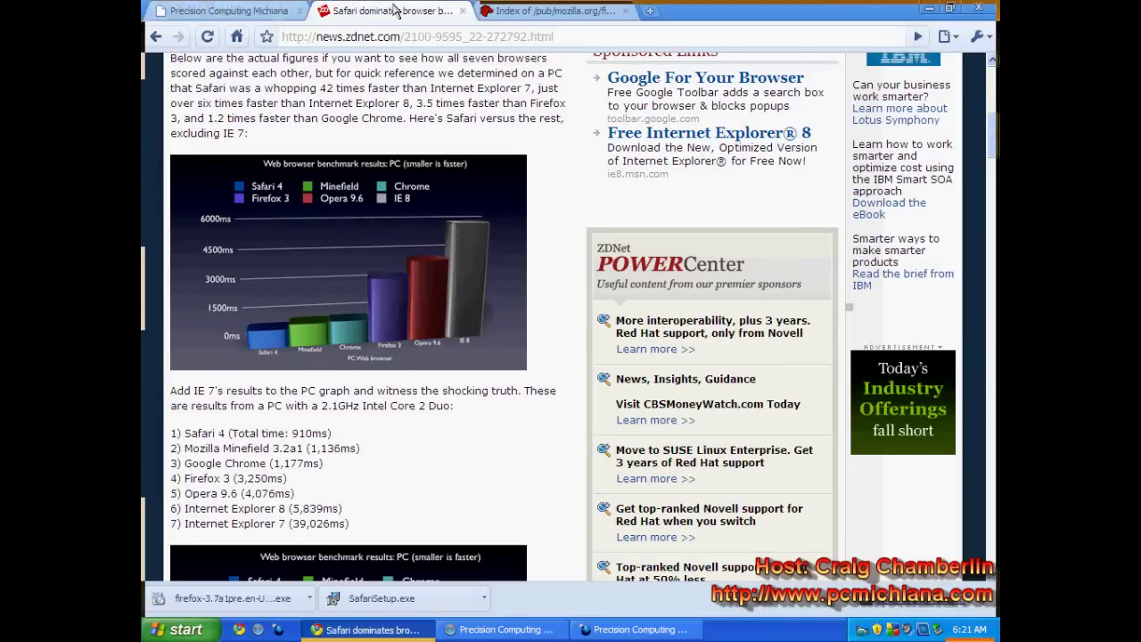
click(267, 17)
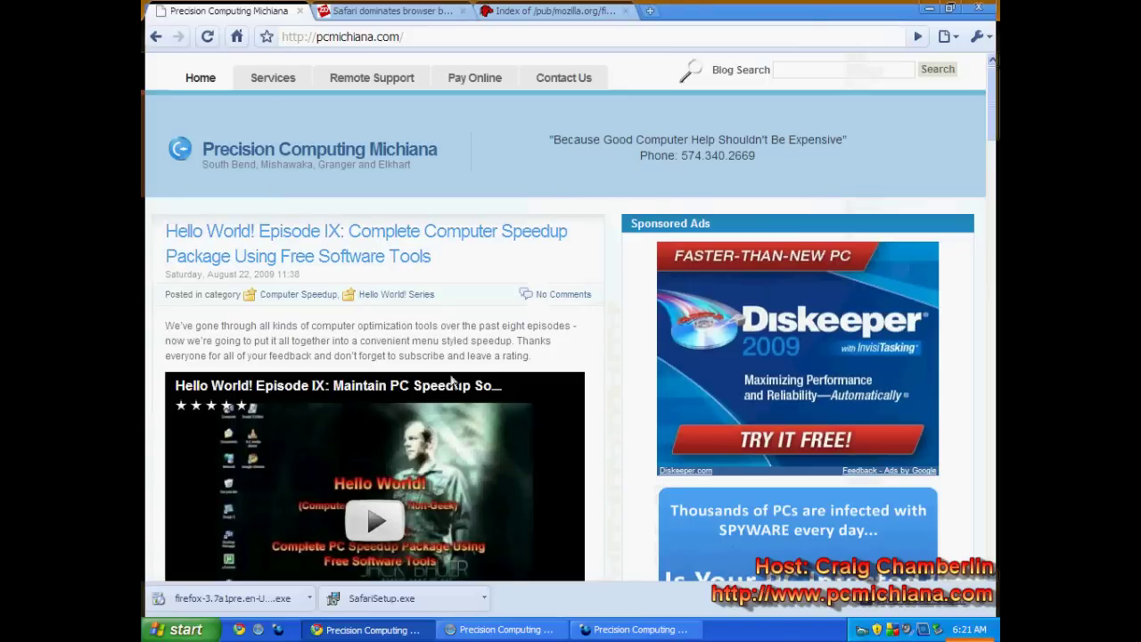
Minimize Chrome, bring back Safari on pcmichiana.com, and select its web address
click(930, 8)
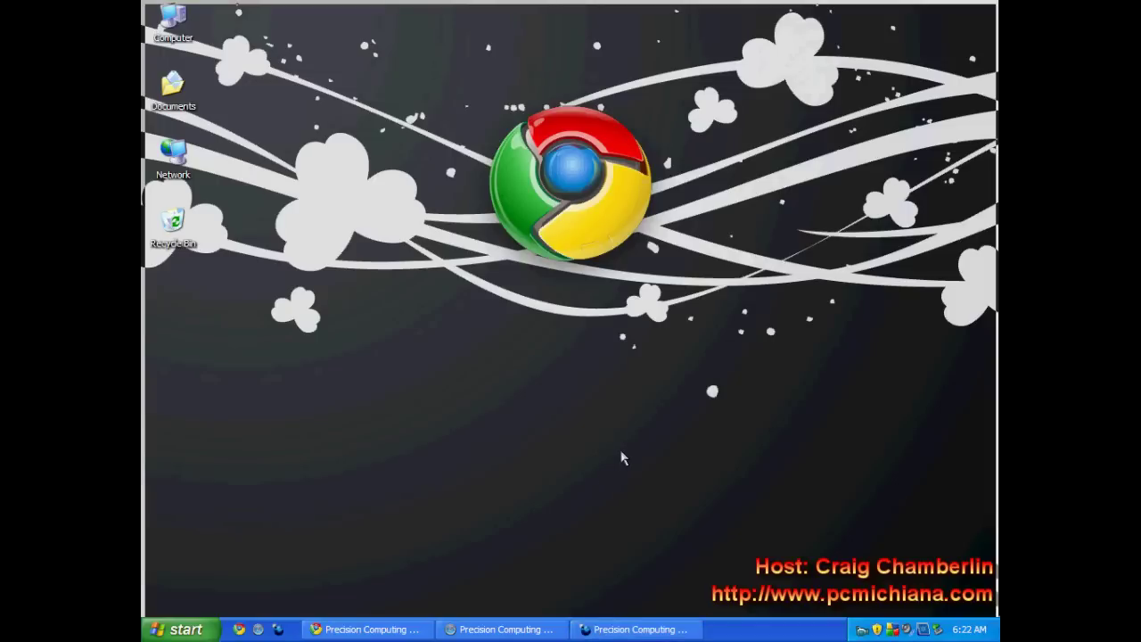
click(486, 629)
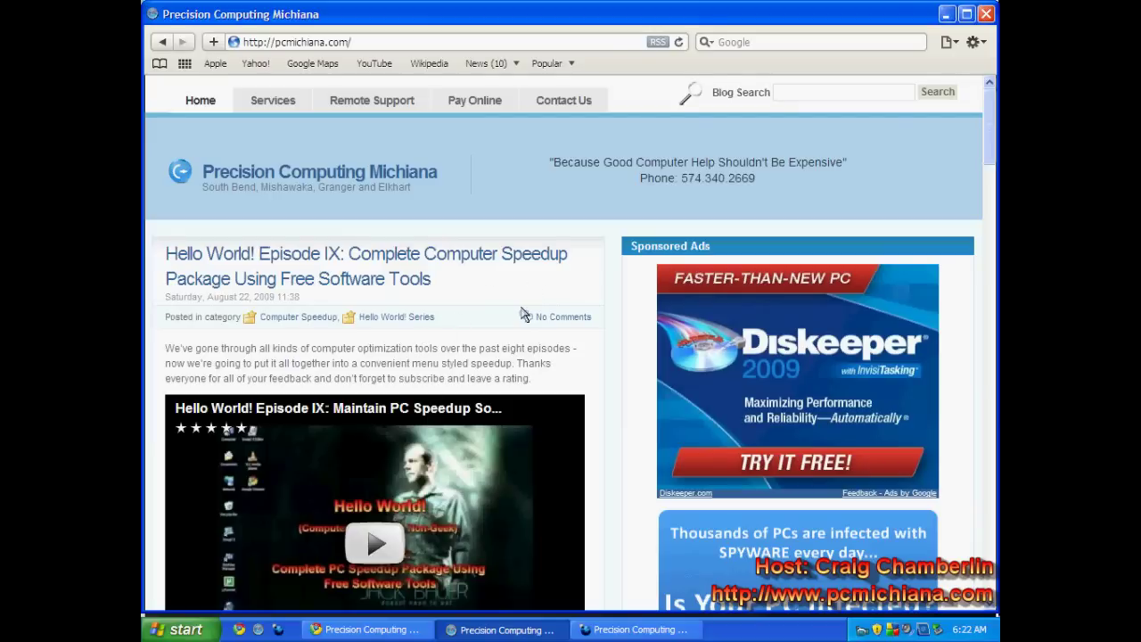
click(329, 42)
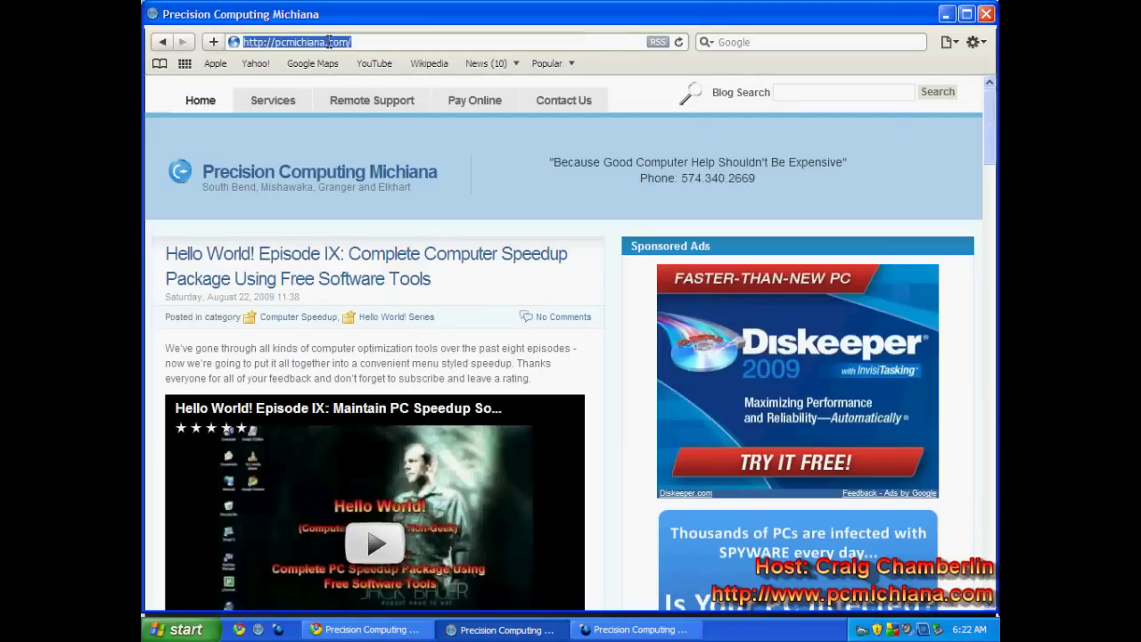